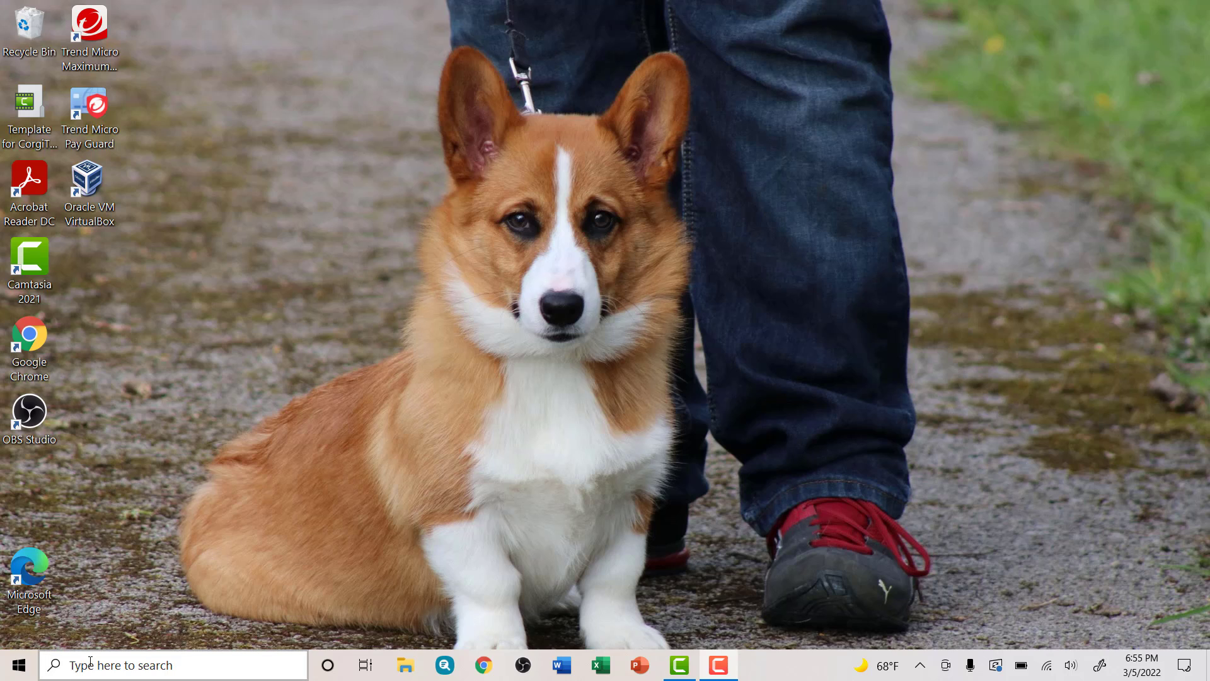
Search Windows for "windows update" and open the Check for updates system settings.
click(90, 662)
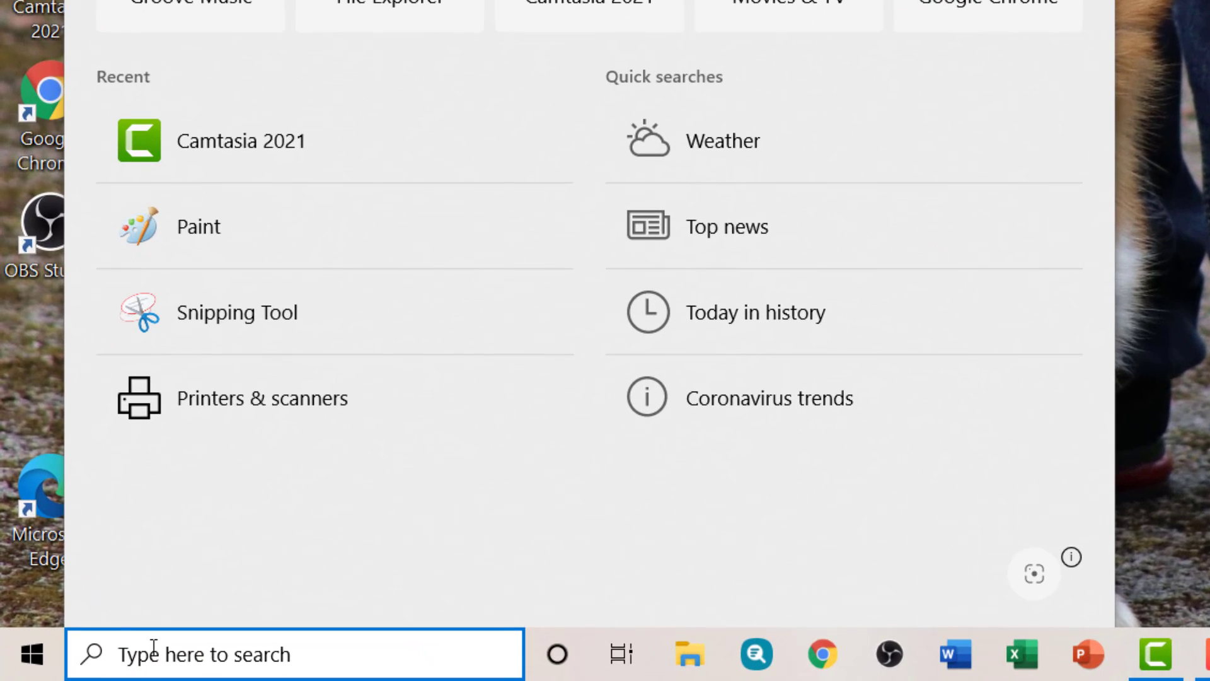
text(windows up)
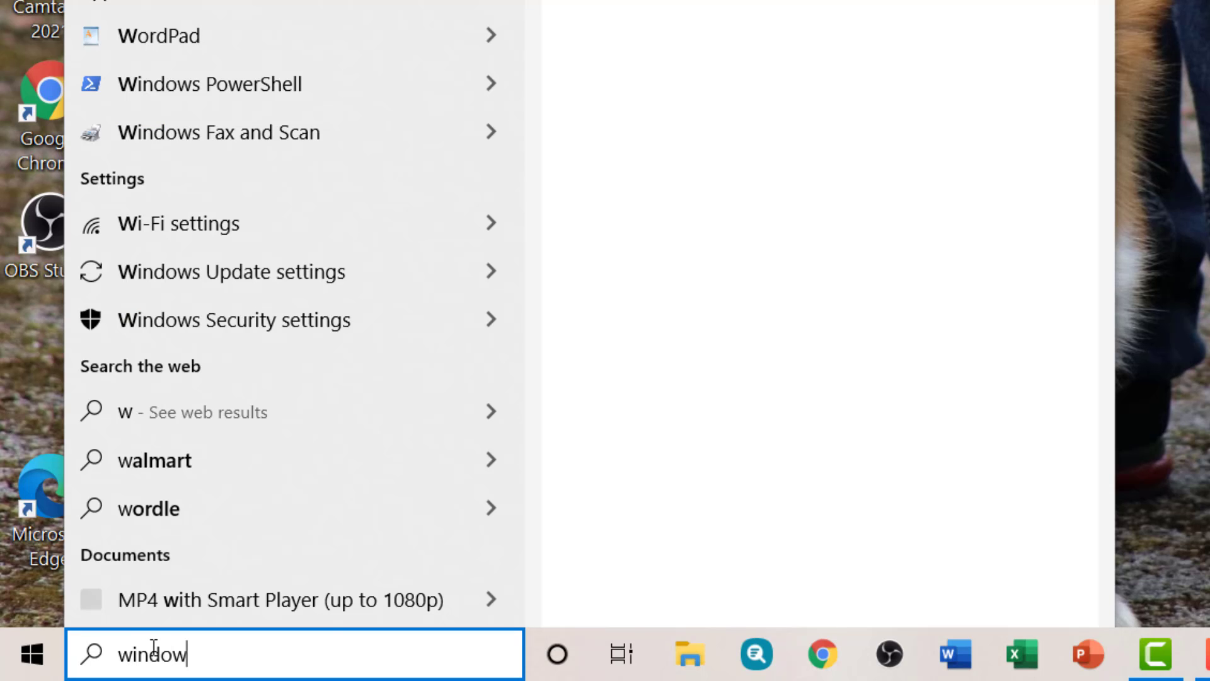
text(date)
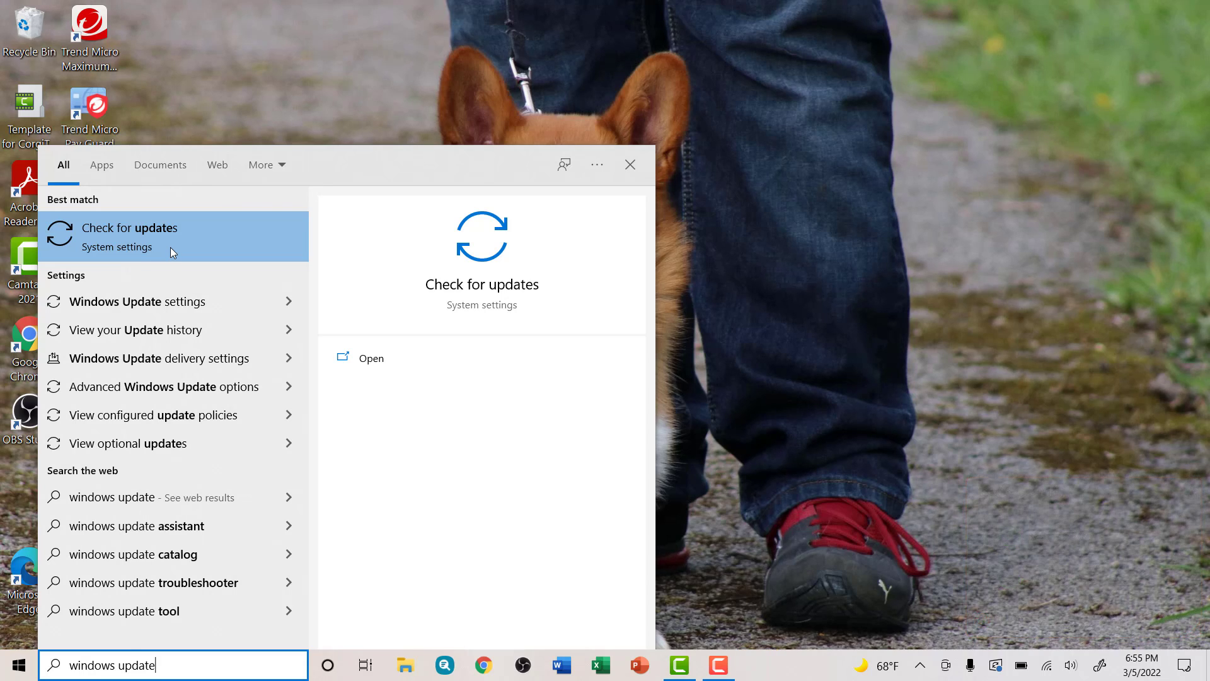
click(171, 248)
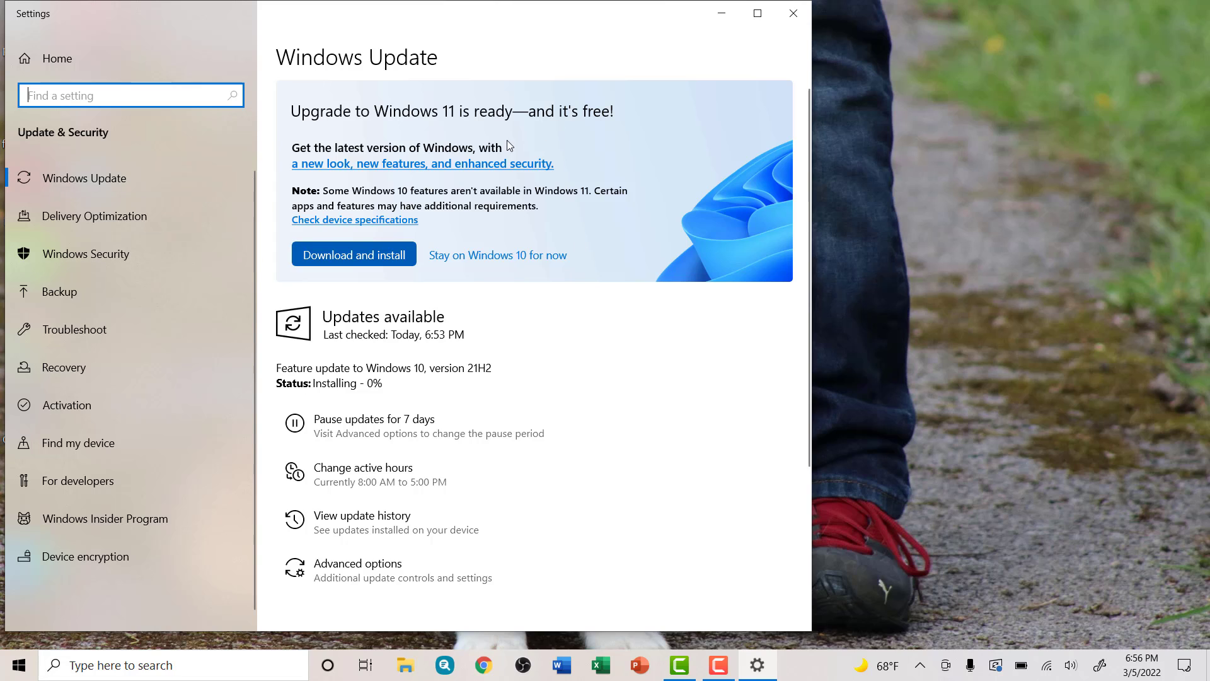
click(184, 121)
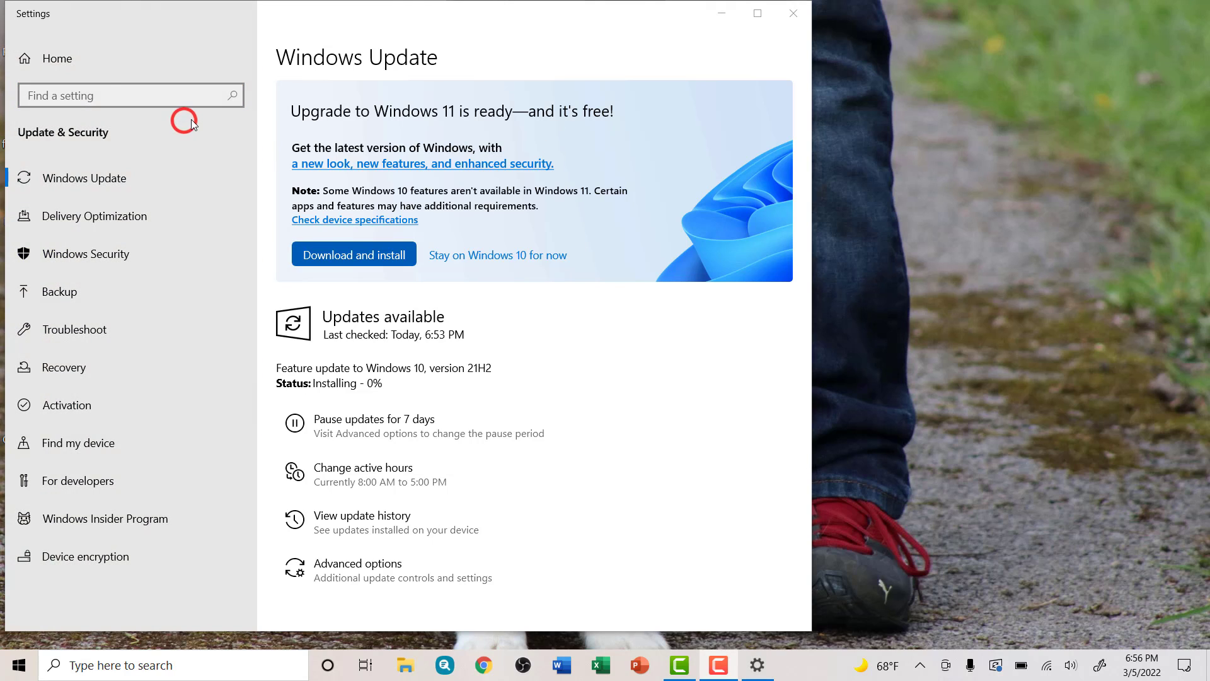
click(347, 140)
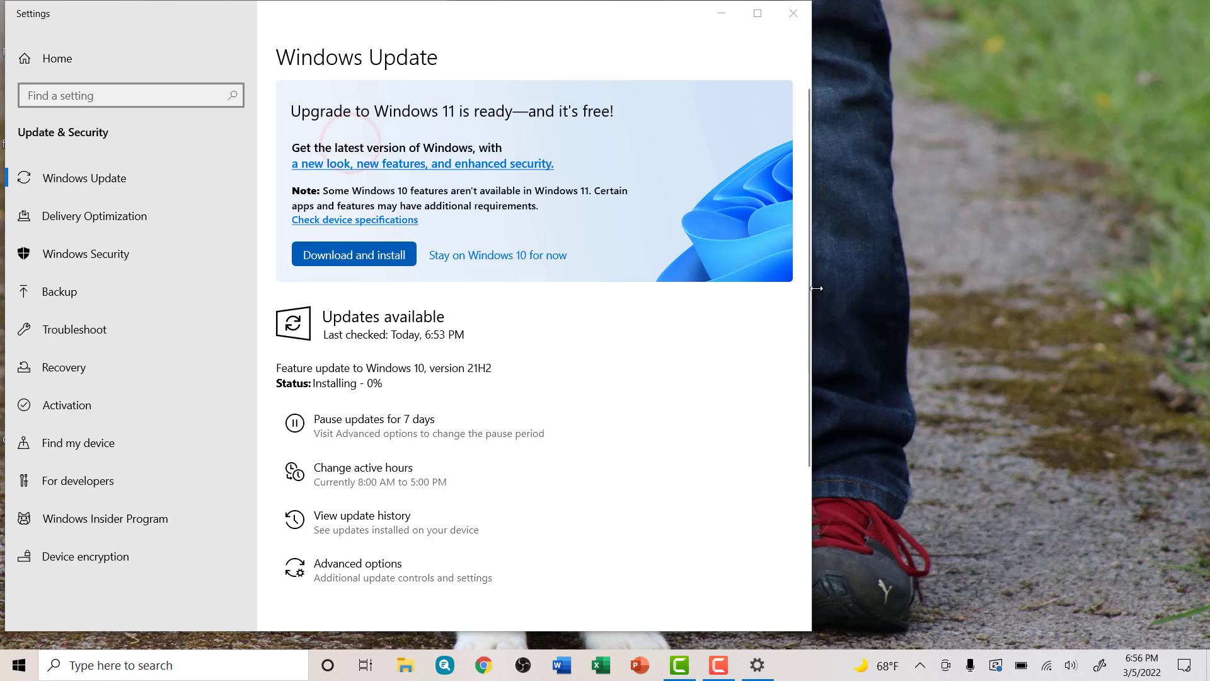
click(681, 347)
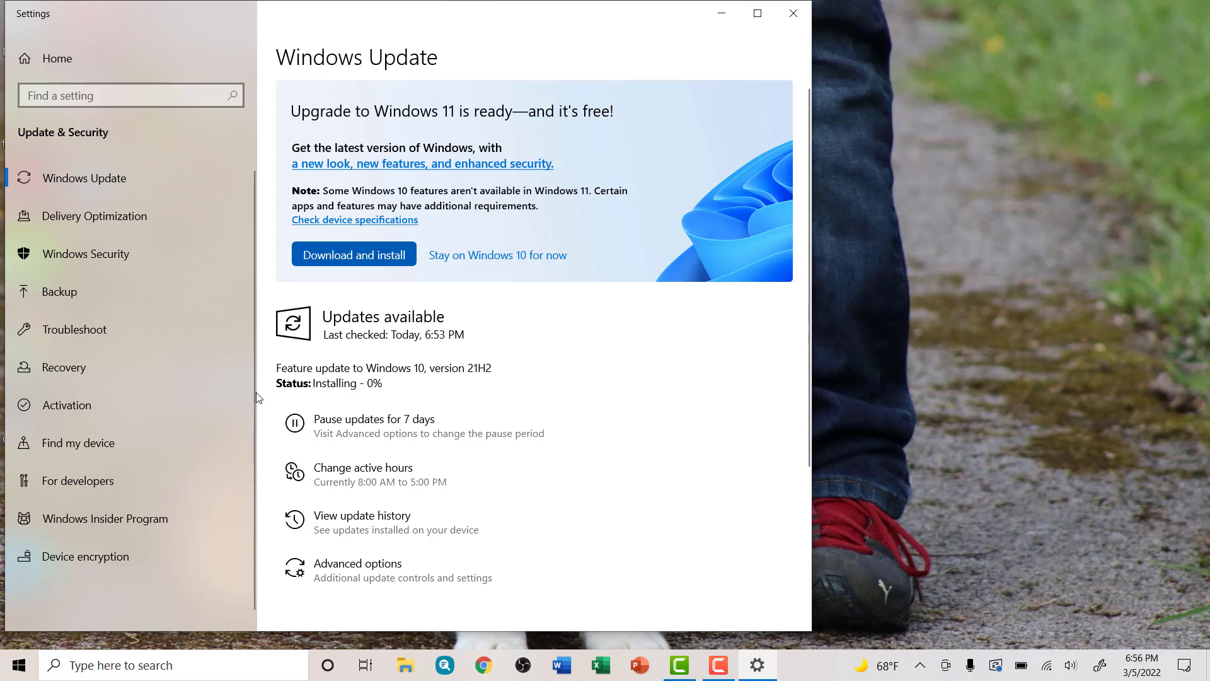
Open the restart scheduling options for the pending feature update and turn on the scheduled restart.
scroll(379, 386, down, 2)
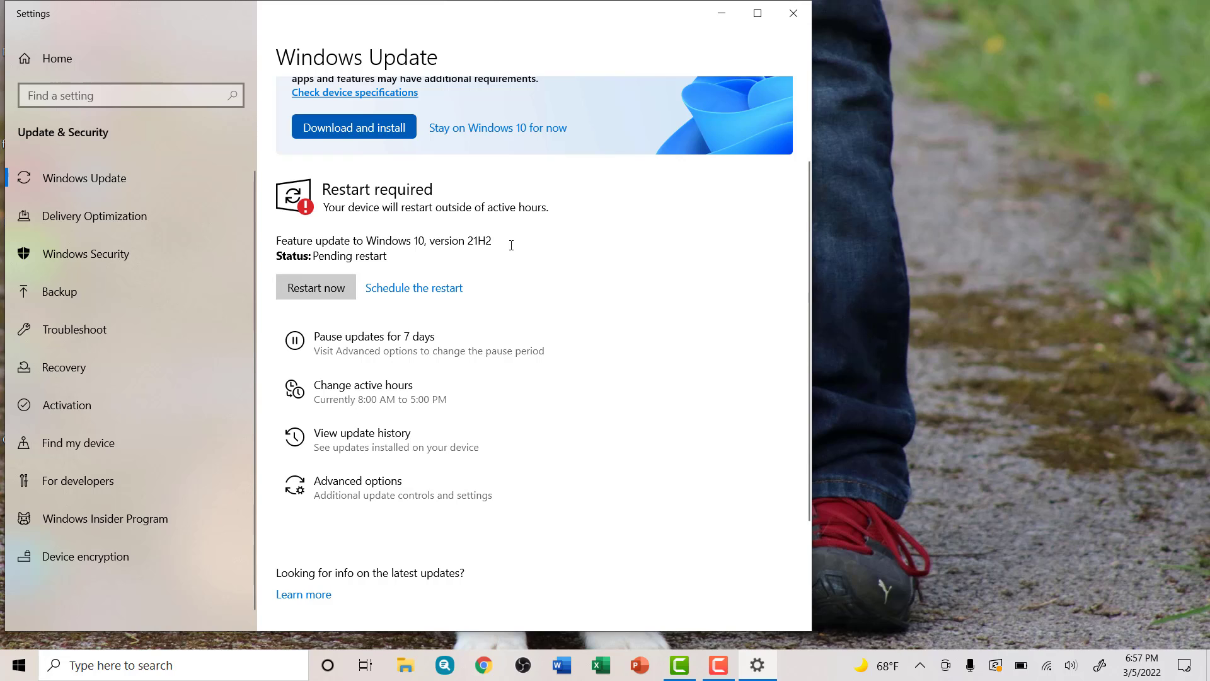
click(401, 295)
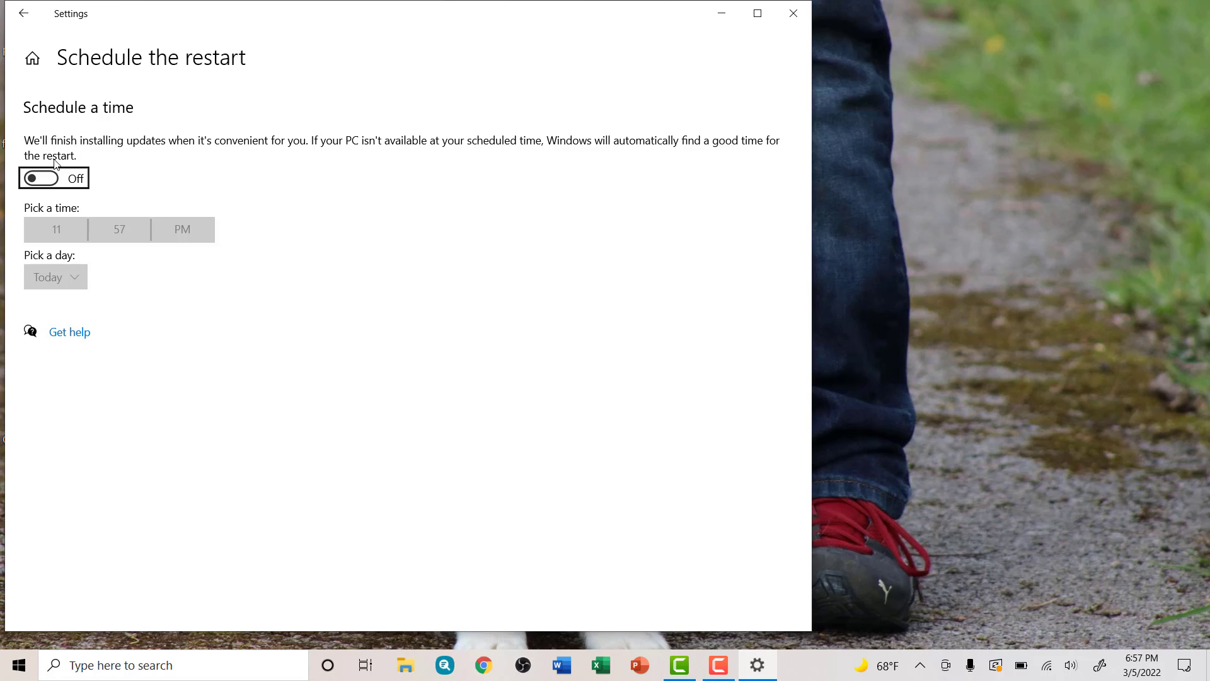
click(33, 180)
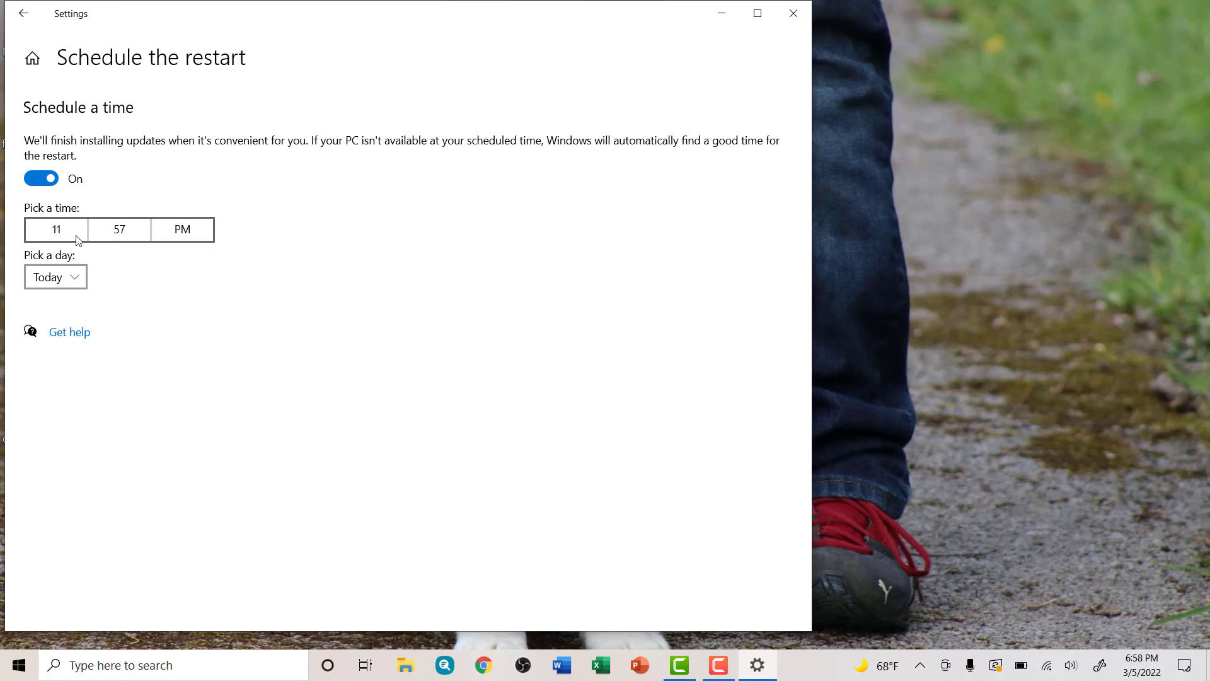
Set the scheduled restart time to 11:30 PM.
click(119, 237)
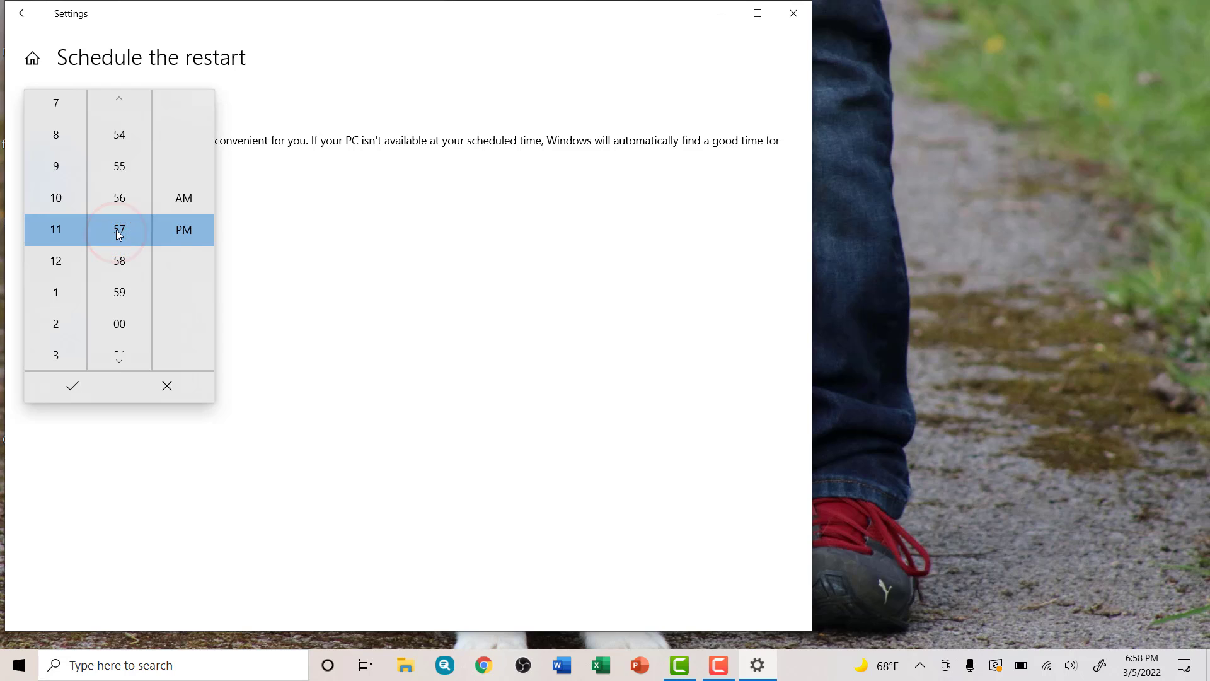
click(119, 135)
scroll(121, 140, up, 10)
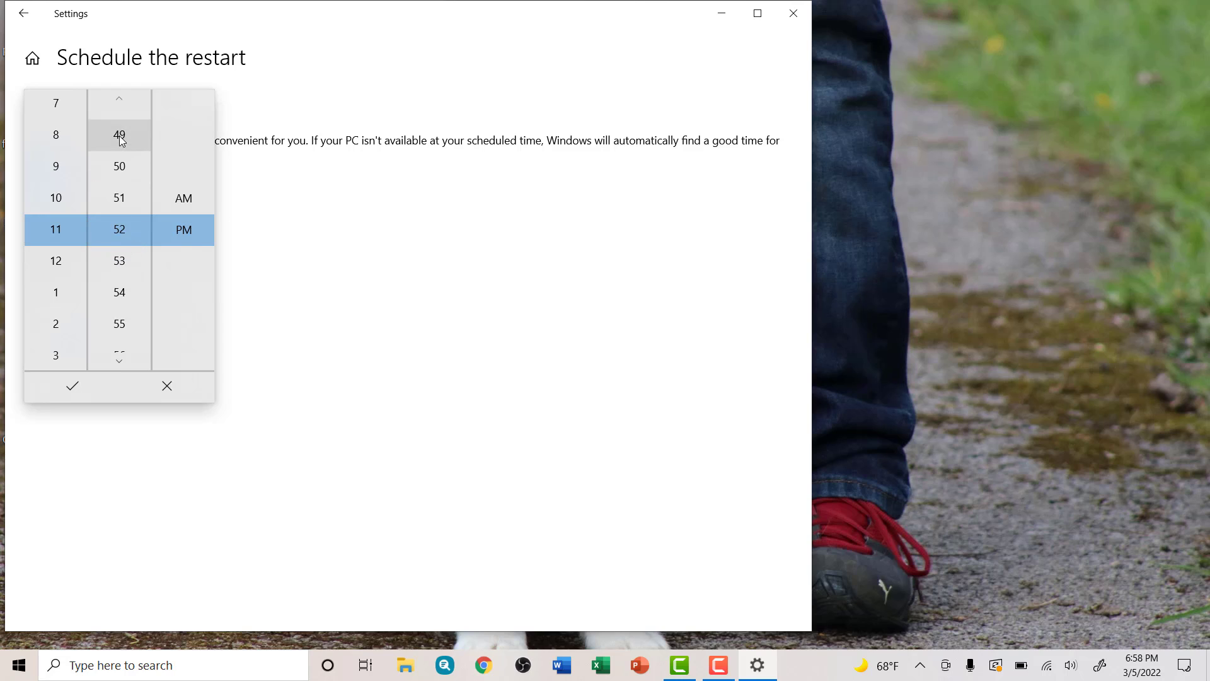
scroll(120, 136, up, 5)
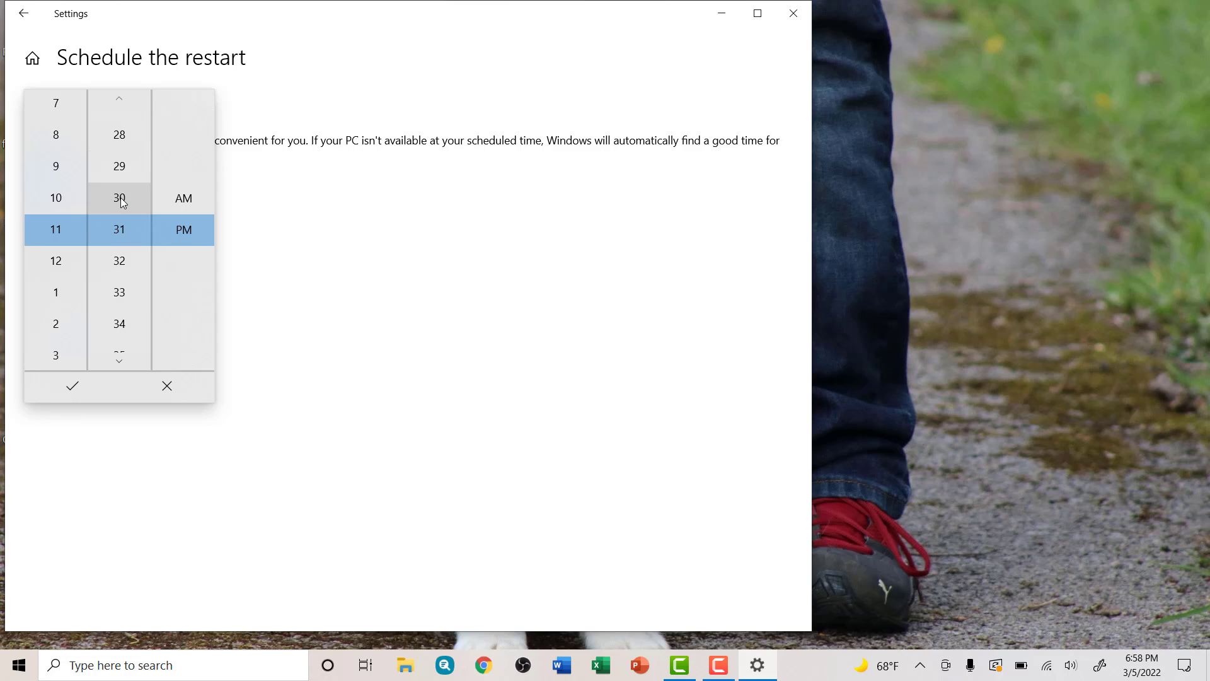
click(122, 200)
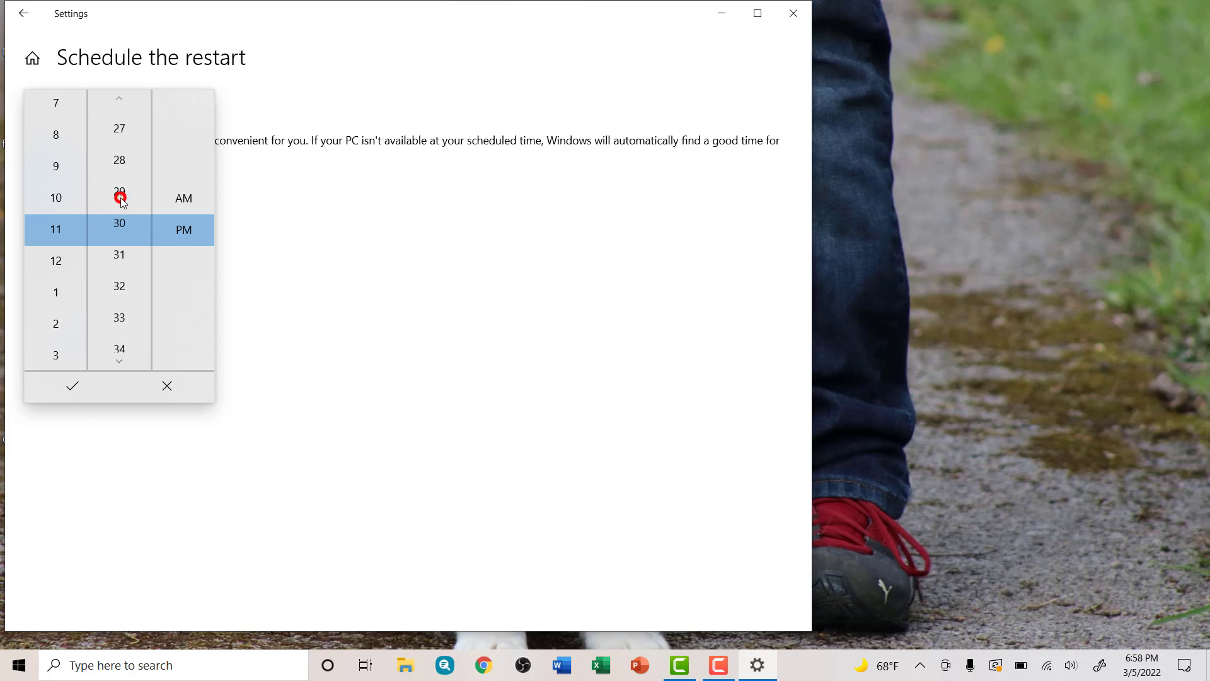
click(75, 391)
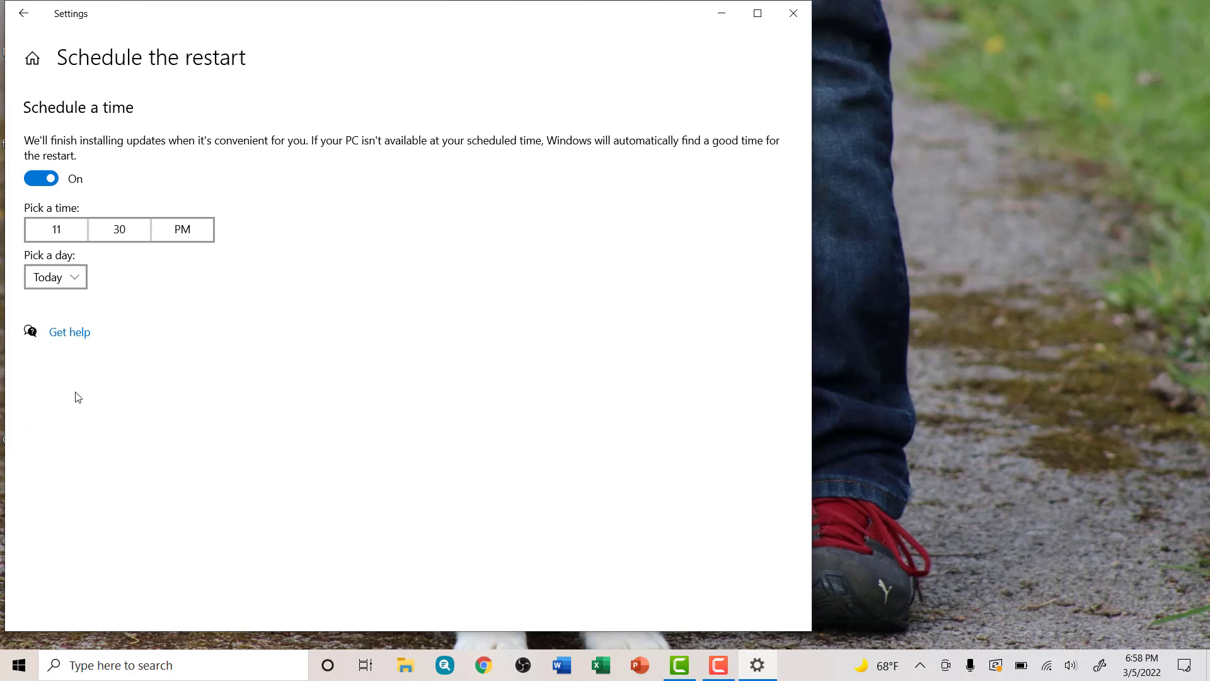
Choose Today as the restart day and return to the Windows Update page.
click(74, 278)
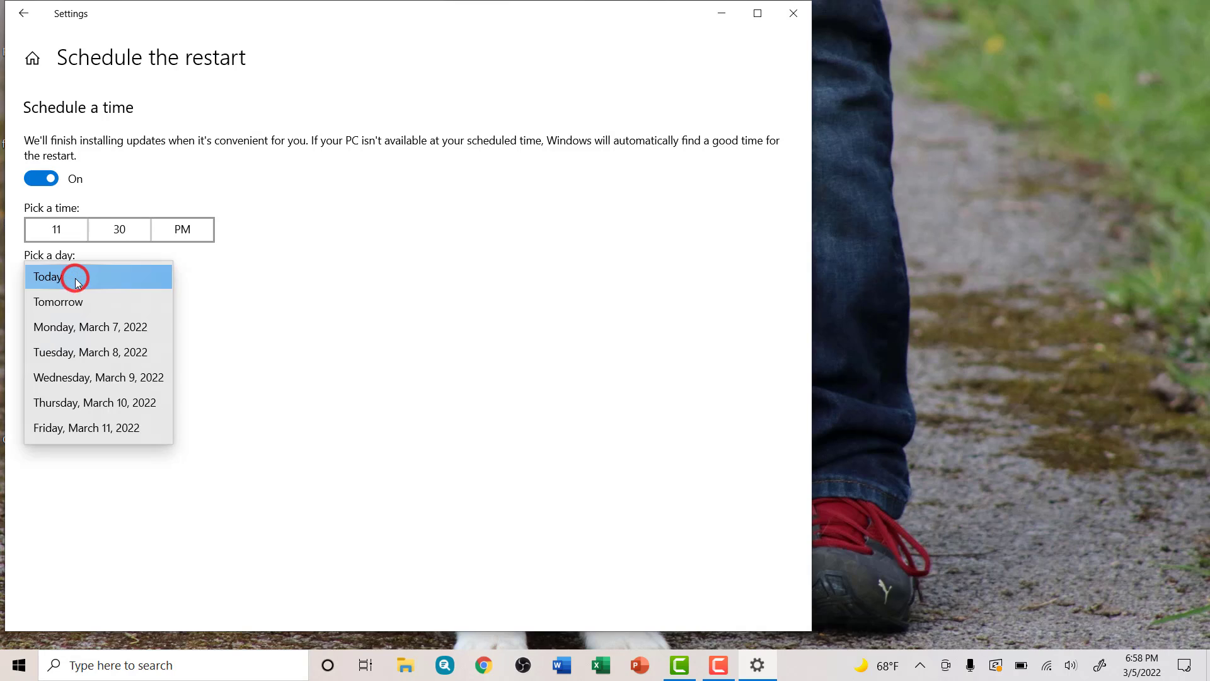
click(142, 278)
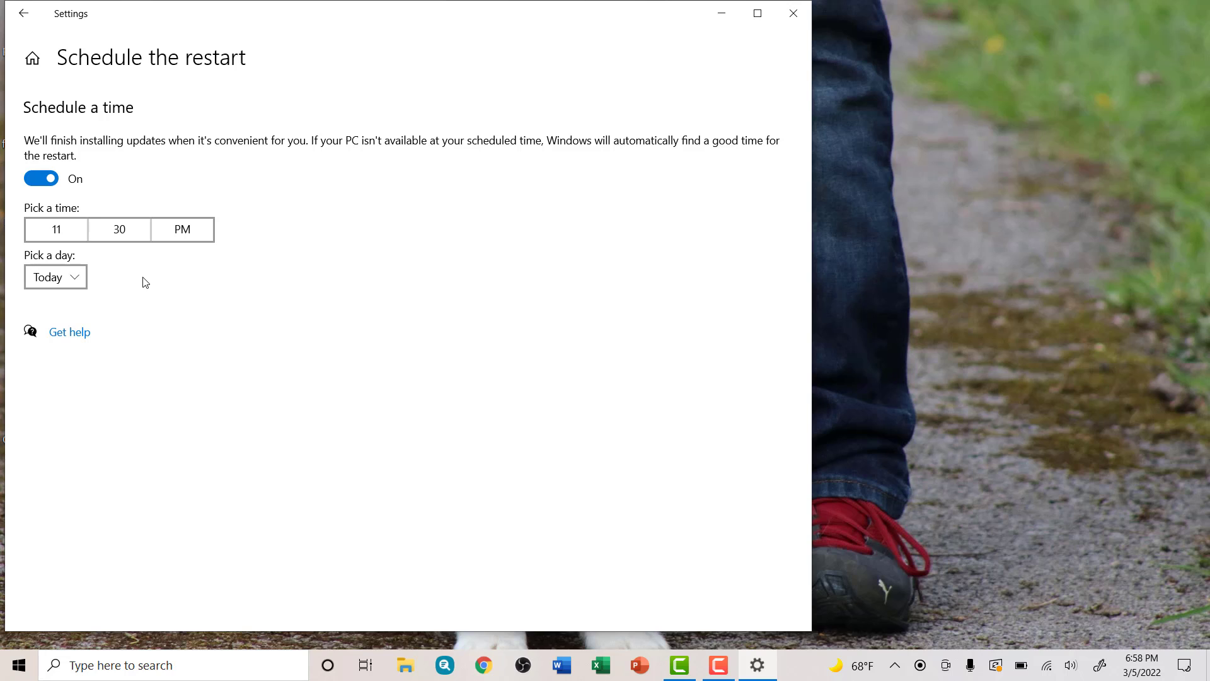
click(25, 18)
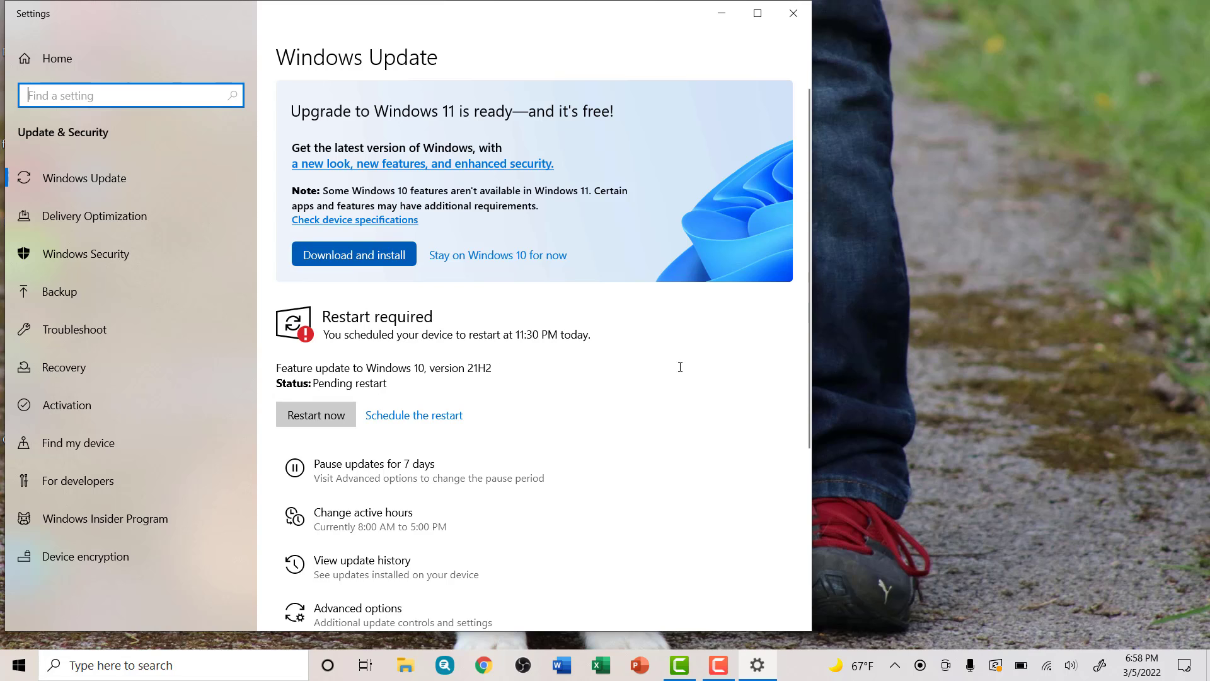
Review the installed feature and quality updates in the update history and return to the Windows Update page.
scroll(680, 366, down, 2)
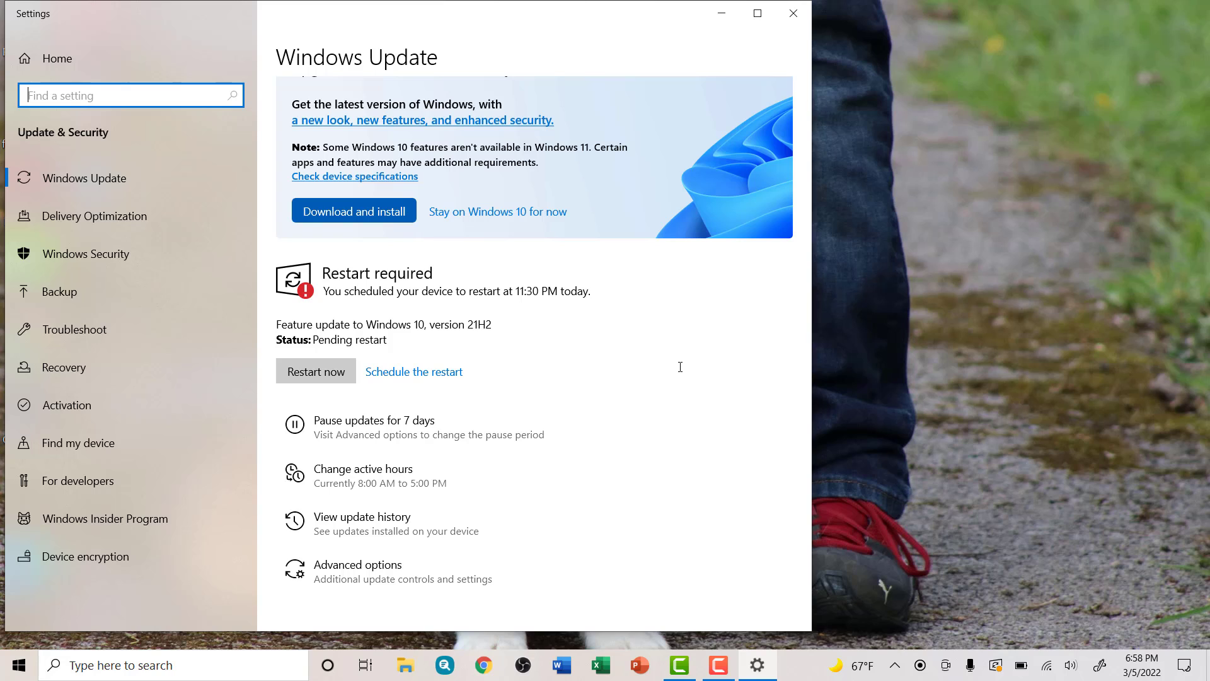
scroll(681, 367, up, 1)
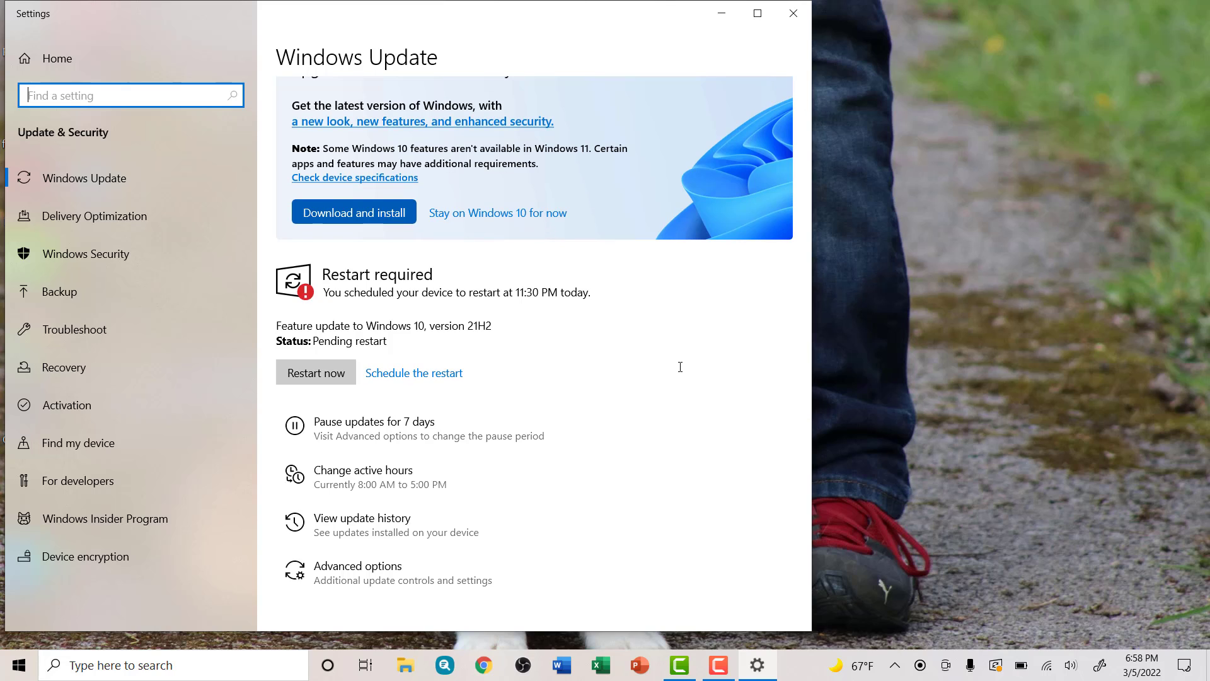
scroll(680, 366, up, 2)
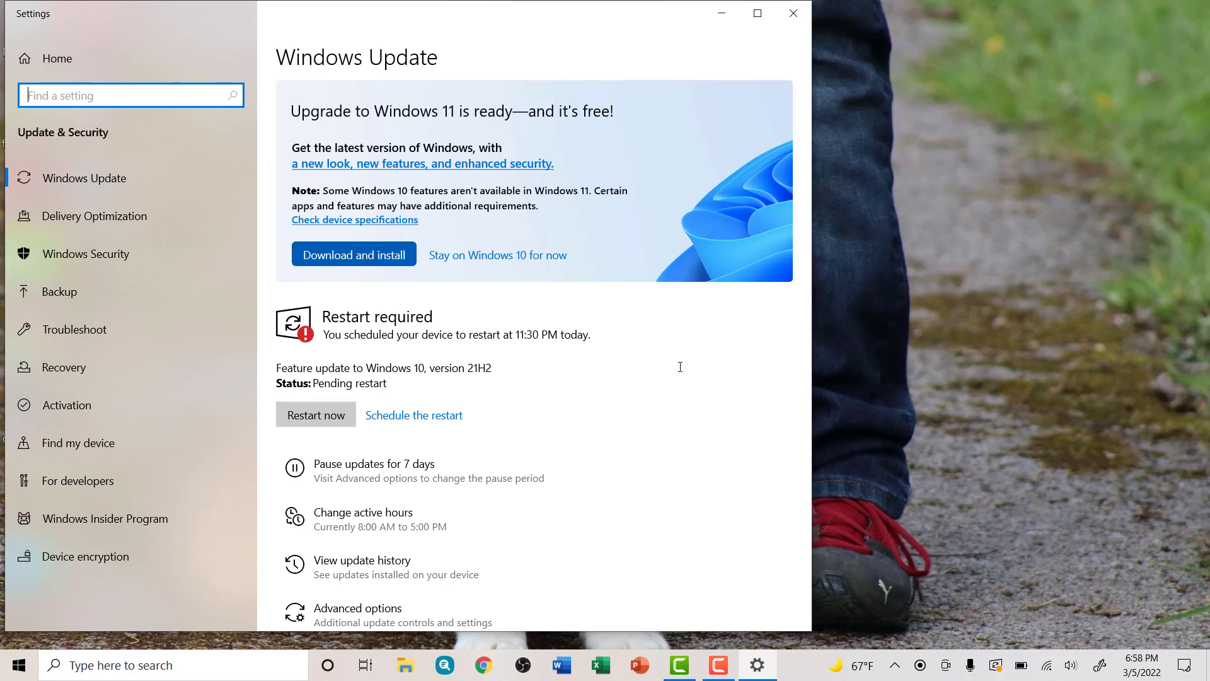
scroll(681, 367, down, 3)
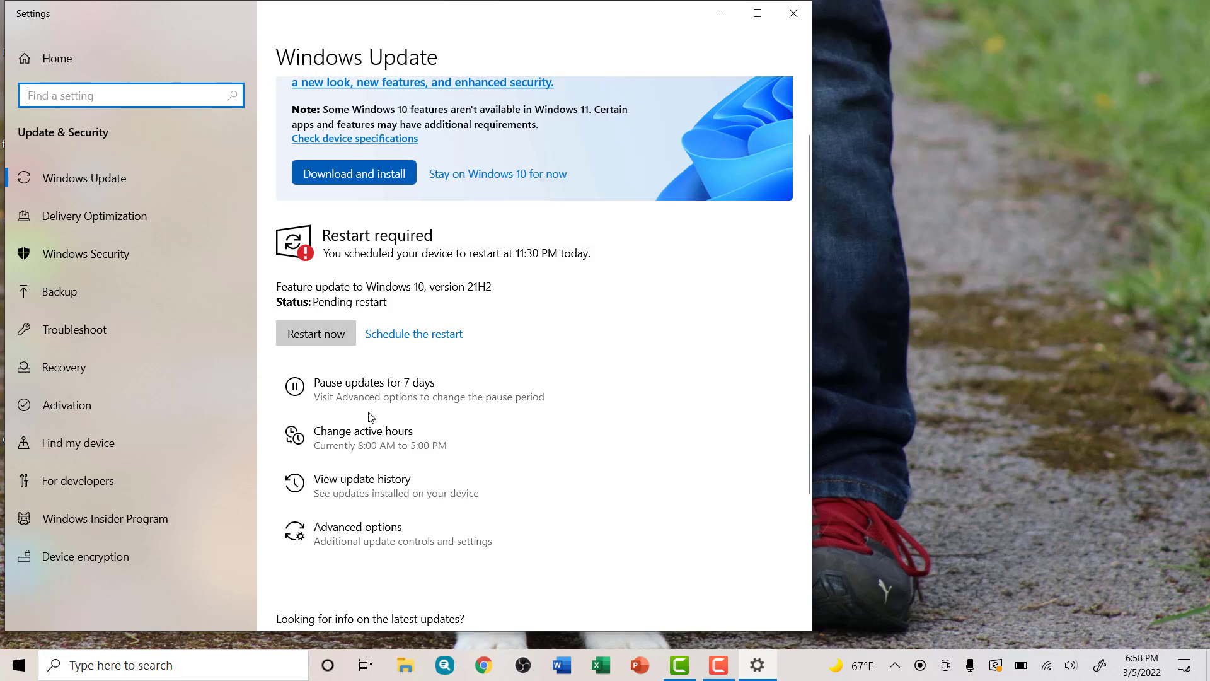
click(366, 485)
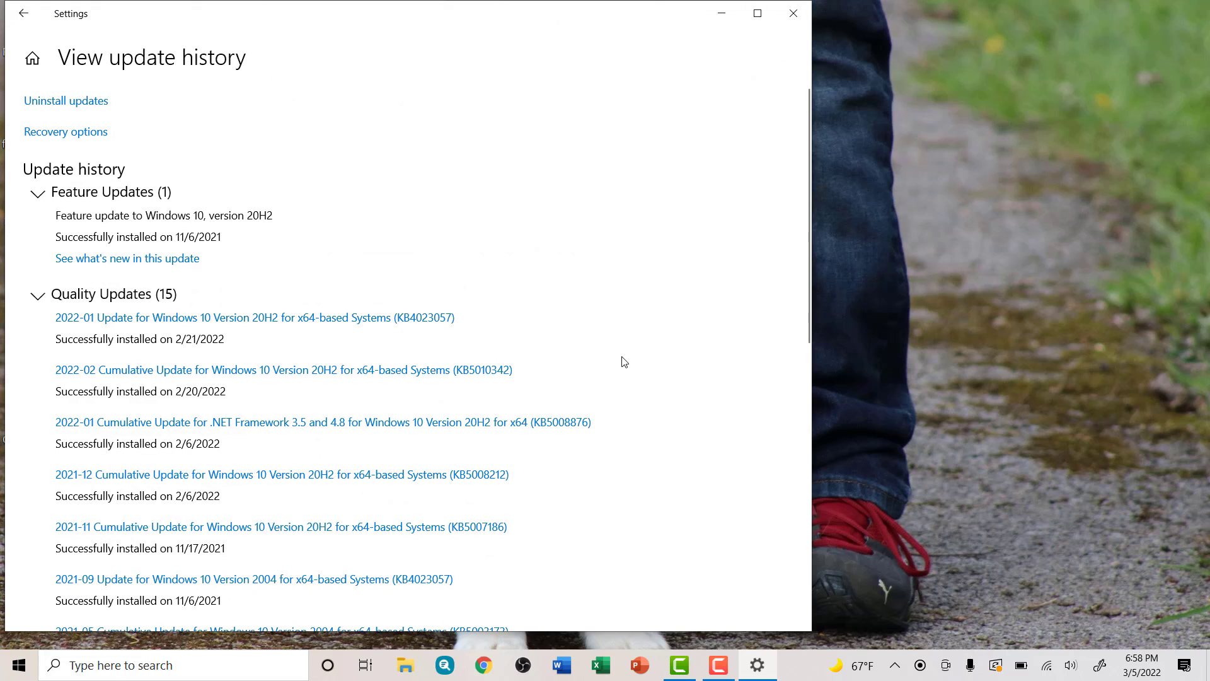
scroll(624, 361, down, 2)
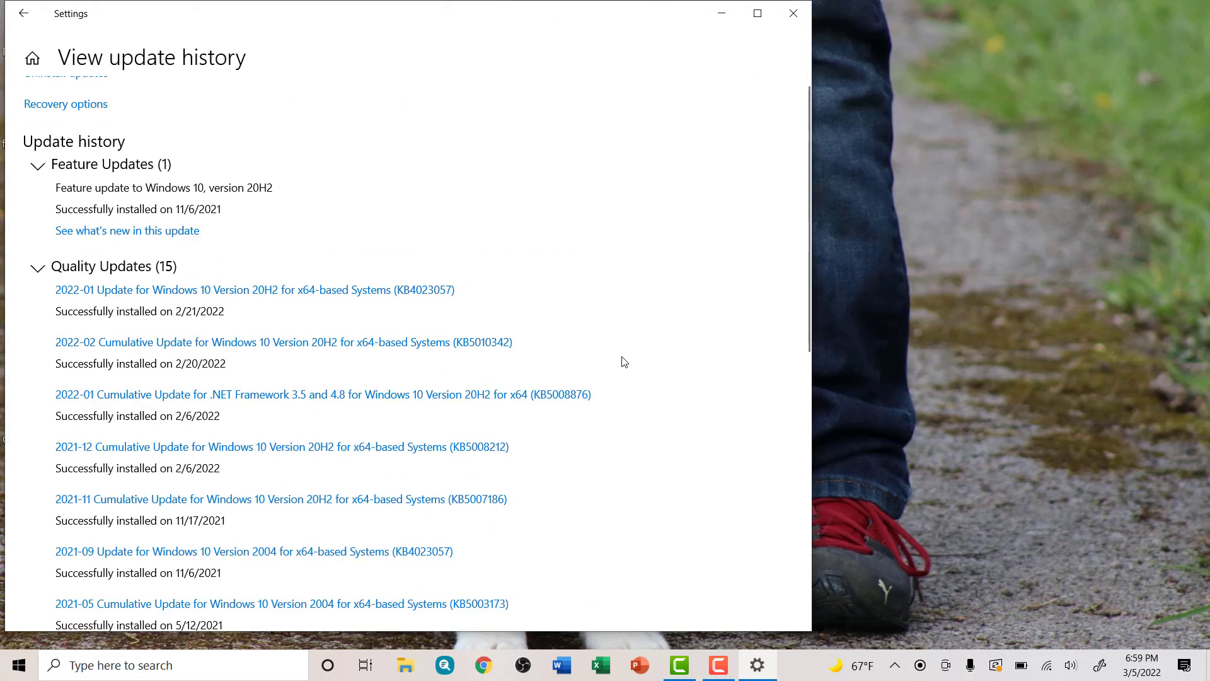
scroll(624, 361, down, 3)
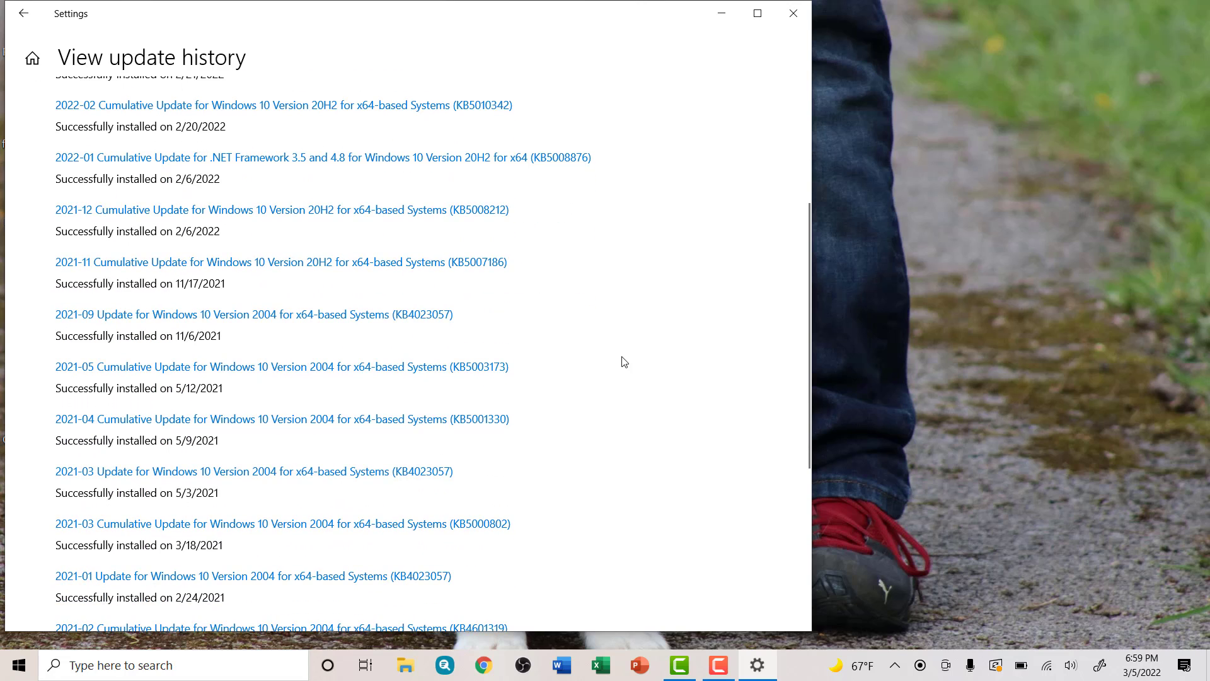
scroll(621, 360, up, 5)
key(alt+Left)
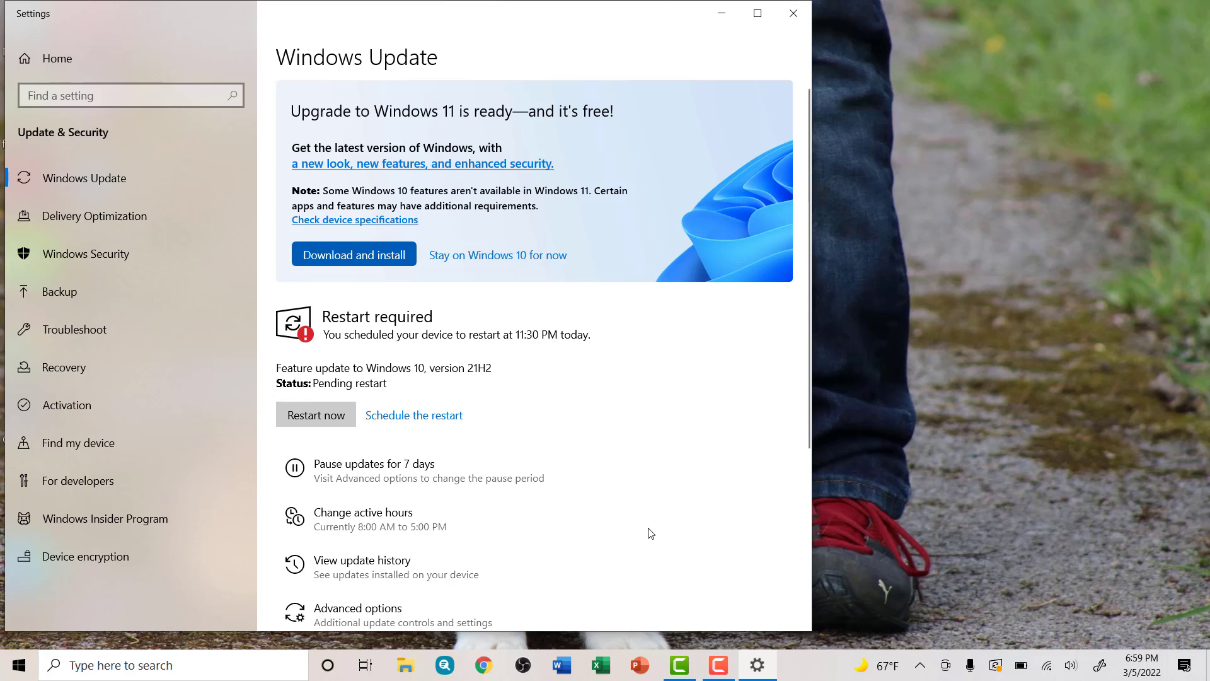
Open the advanced update options and turn on receiving updates for other Microsoft products.
scroll(648, 532, down, 2)
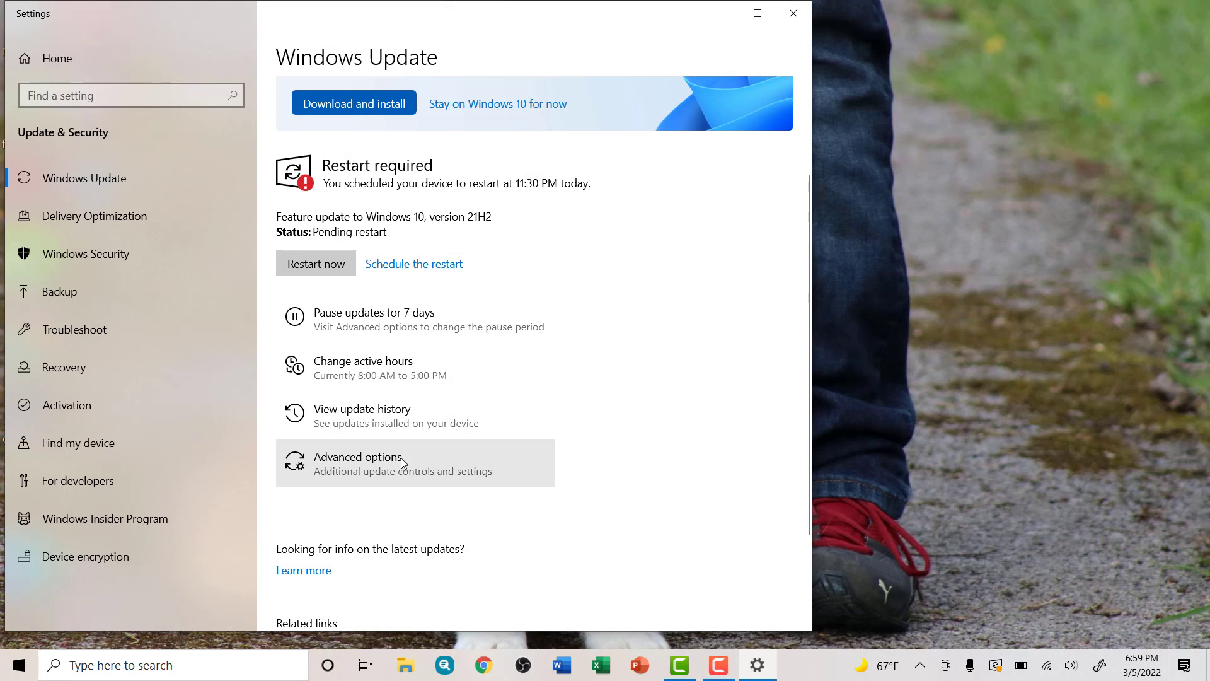
click(418, 457)
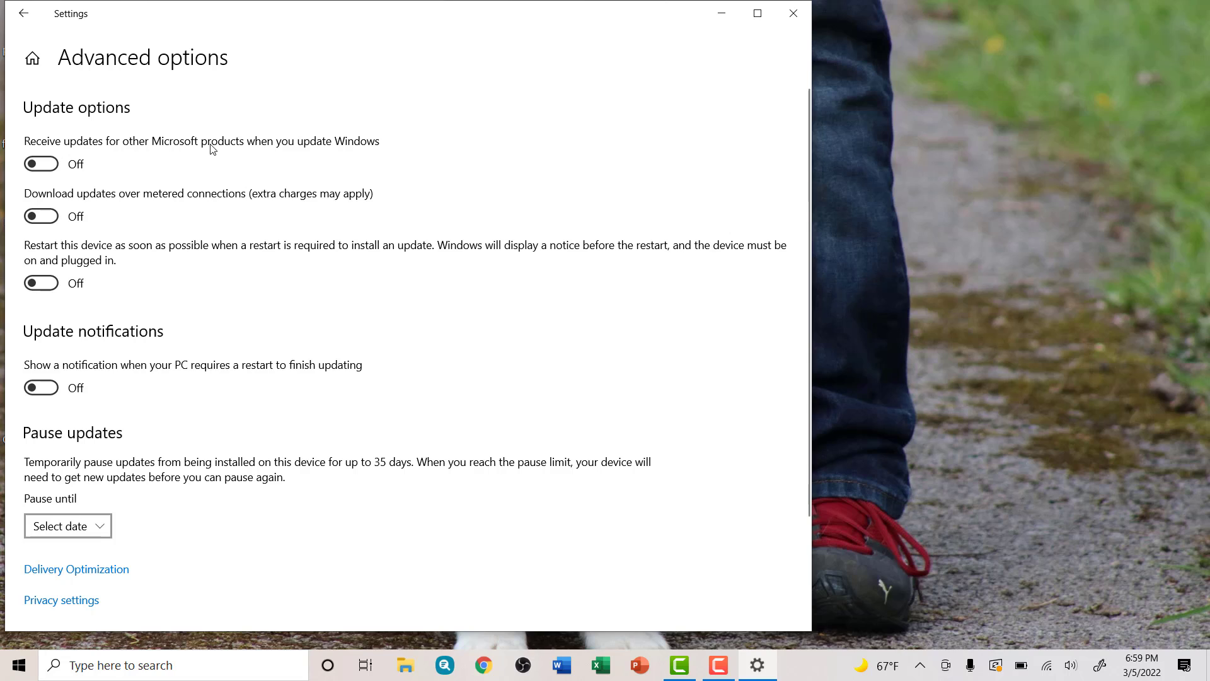
click(43, 162)
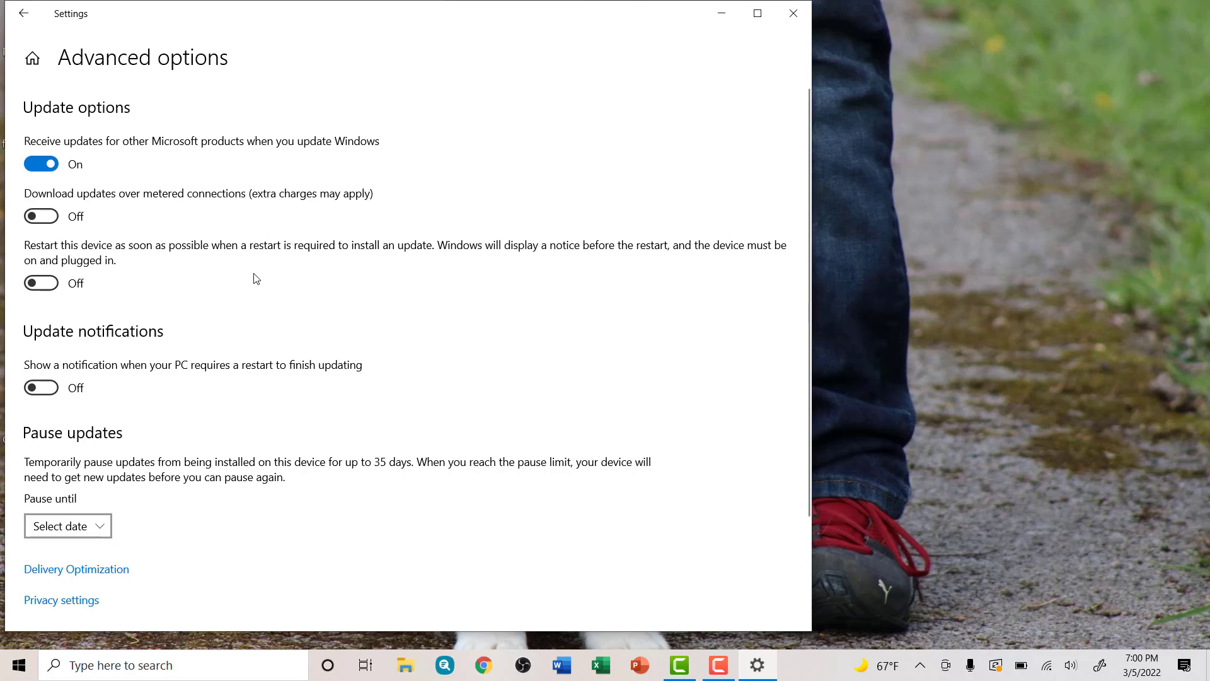
Switch the notification for a required restart on and back off.
scroll(256, 278, down, 3)
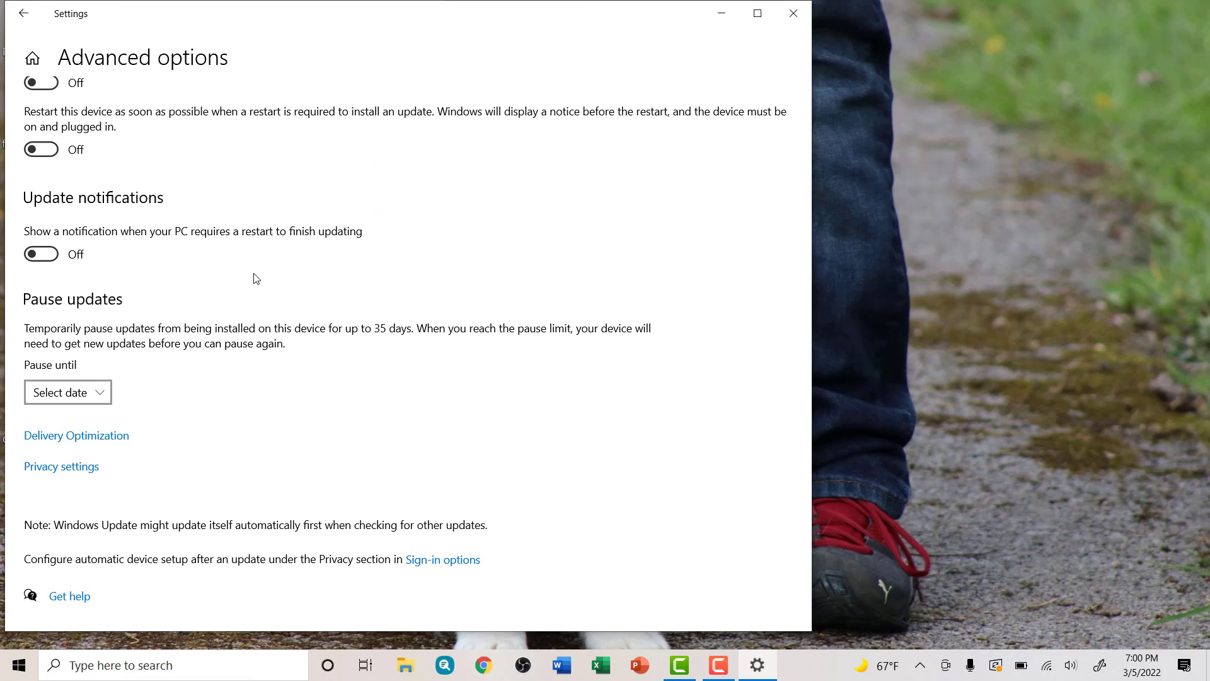
scroll(256, 279, up, 1)
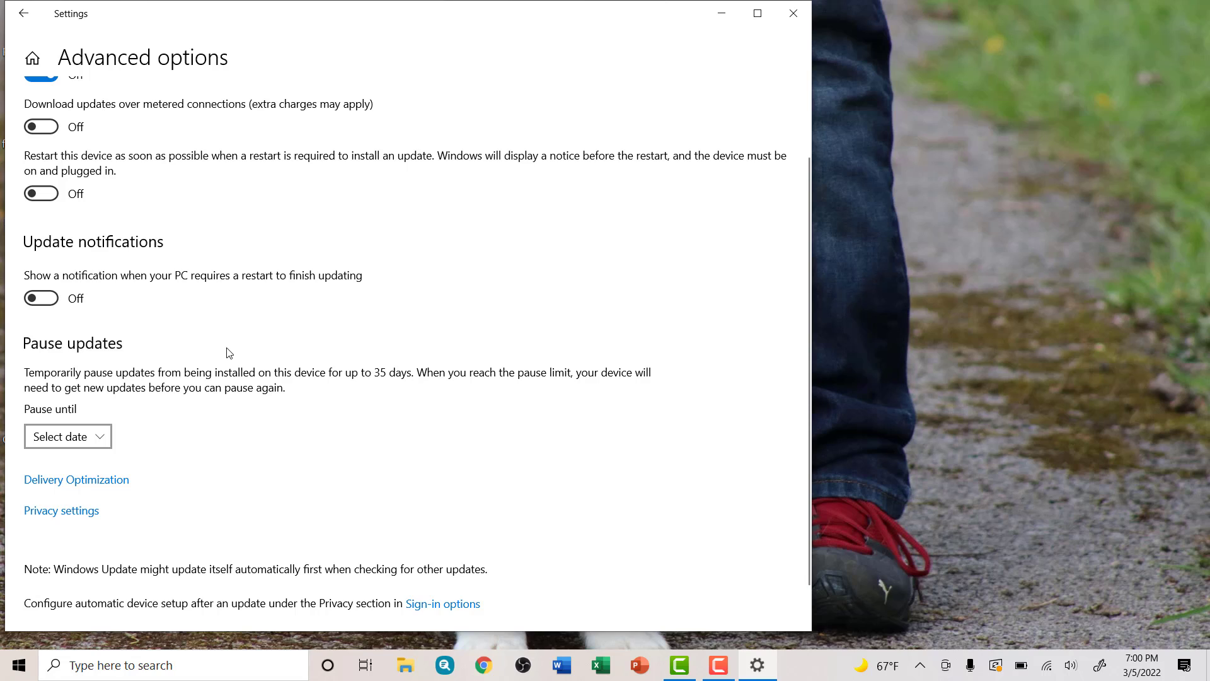
click(40, 298)
click(43, 302)
scroll(276, 410, down, 1)
scroll(276, 410, up, 1)
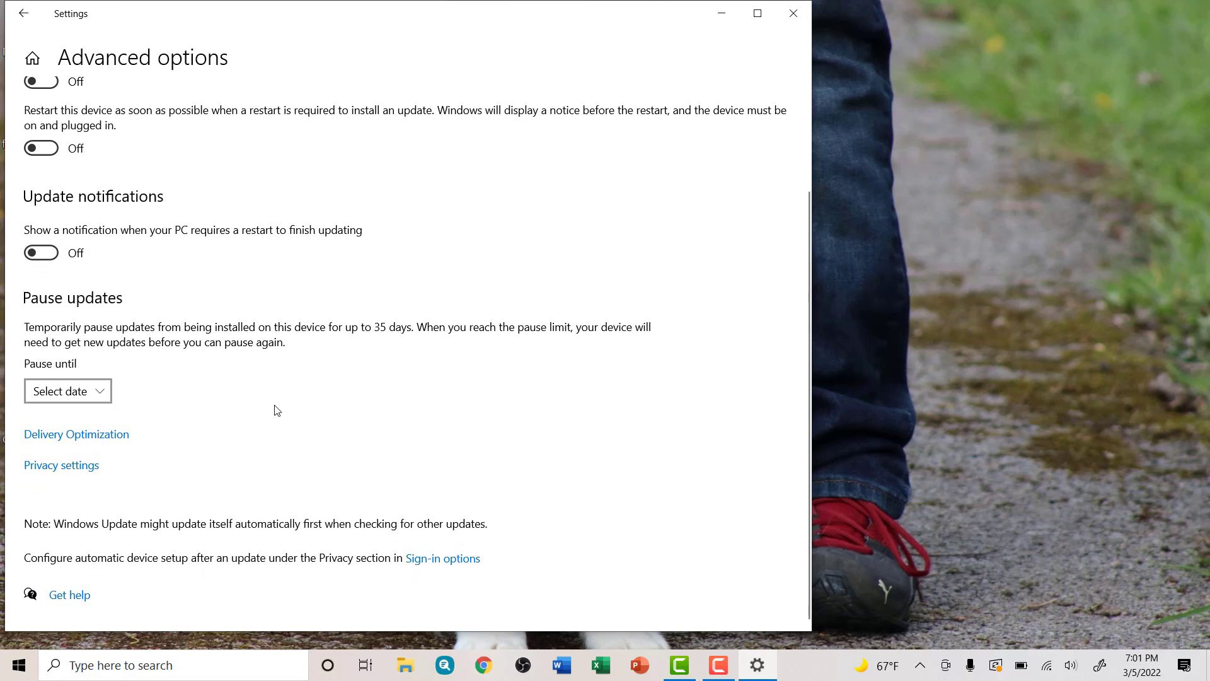
View the dates offered for pausing updates and close the list without choosing one.
click(54, 394)
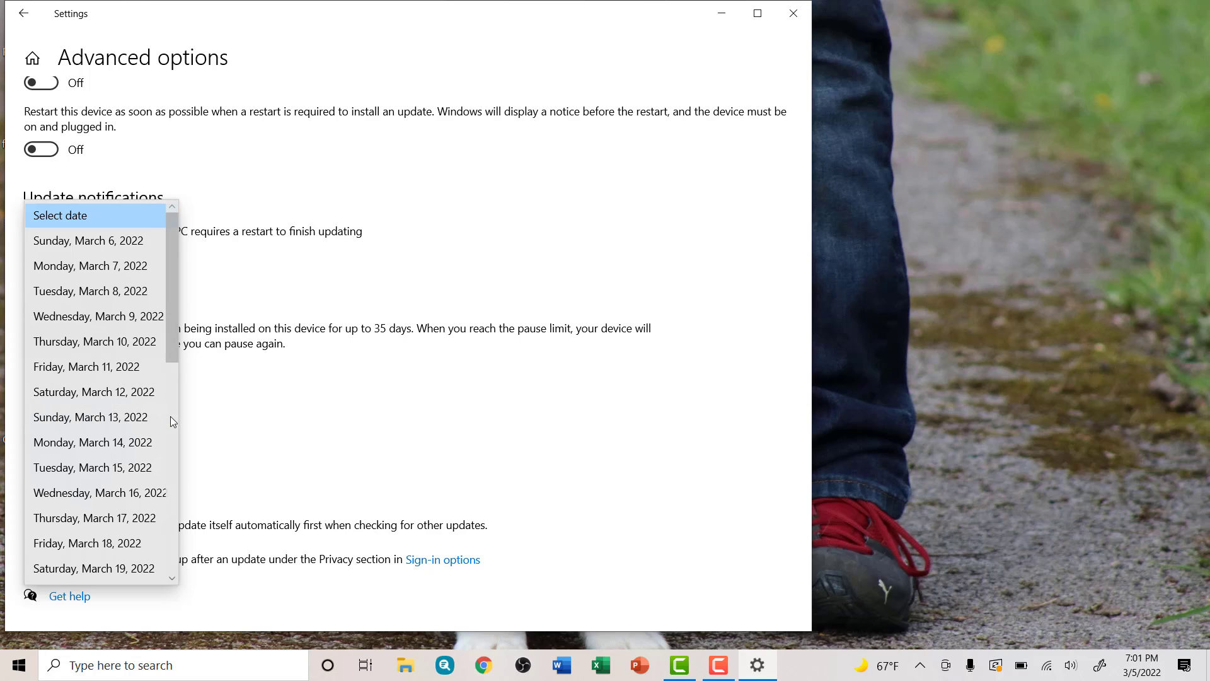
click(328, 396)
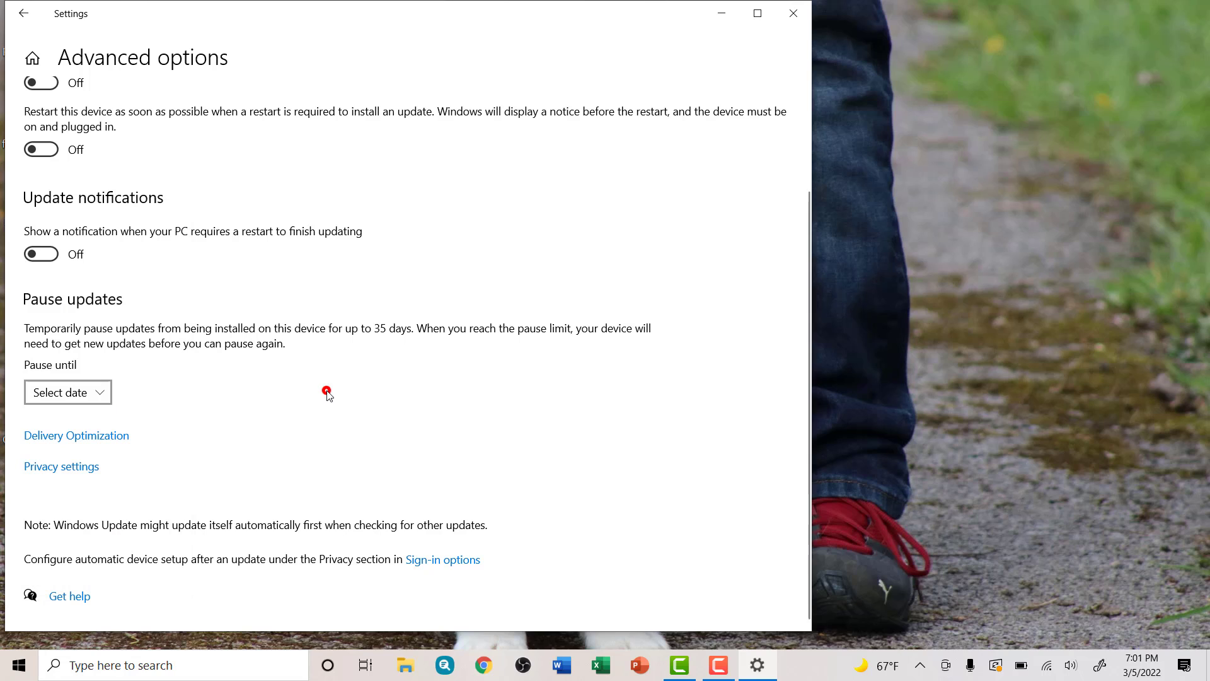
scroll(329, 396, down, 1)
scroll(329, 396, up, 3)
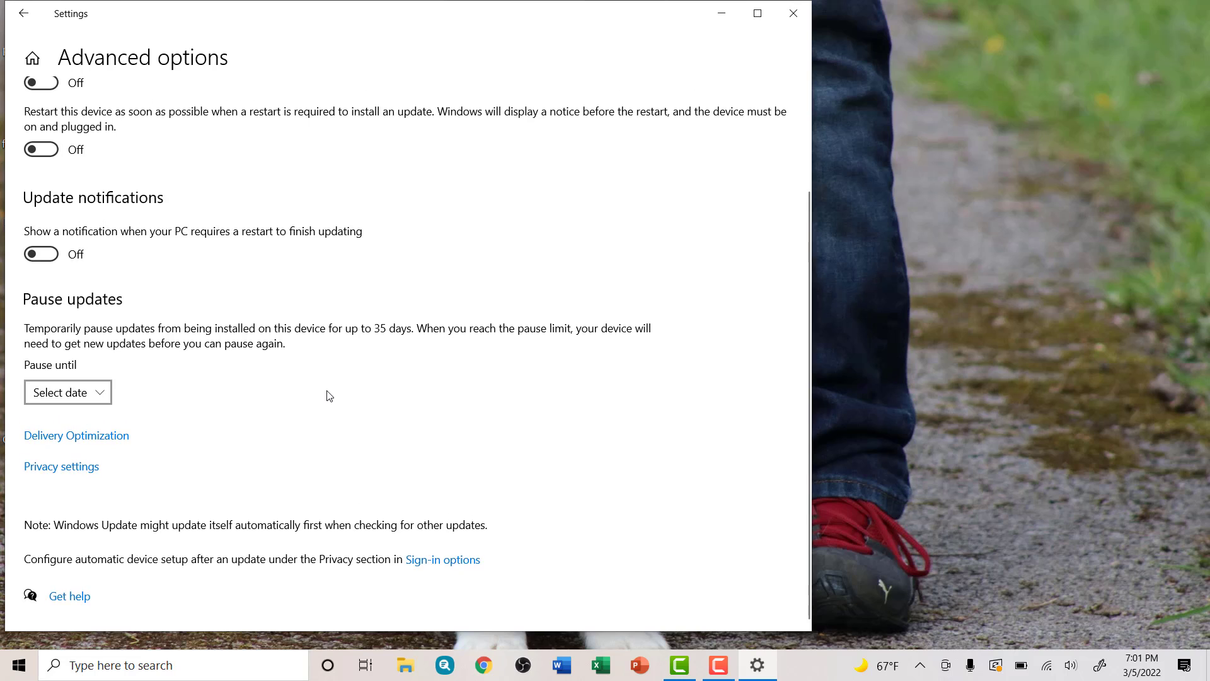